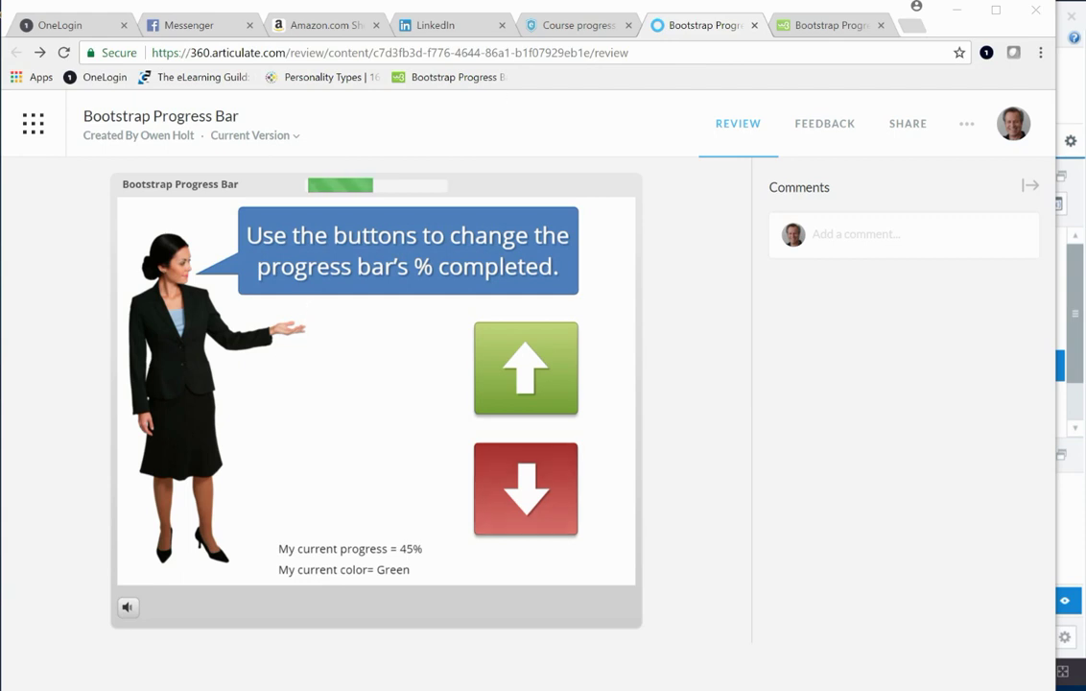
Switch to the W3Schools Bootstrap Progress Bars tab showing the 70% example
key("ctrl+Tab")
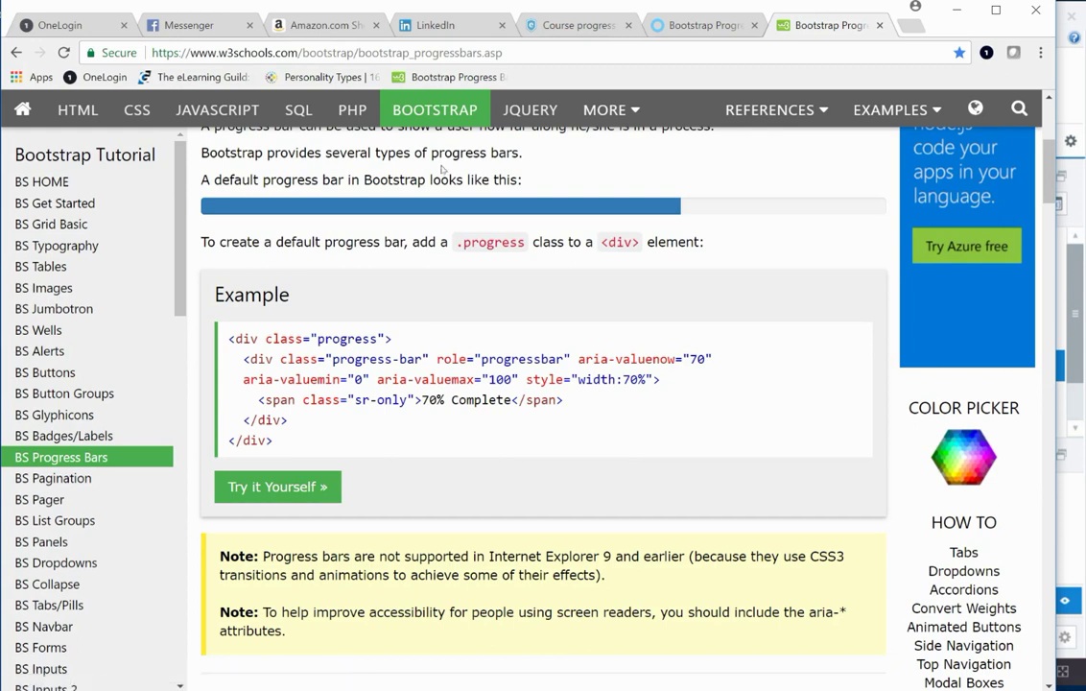
Return to the Articulate 360 Review tab with the progress bar slide at 60% green
key("ctrl+shift+Tab")
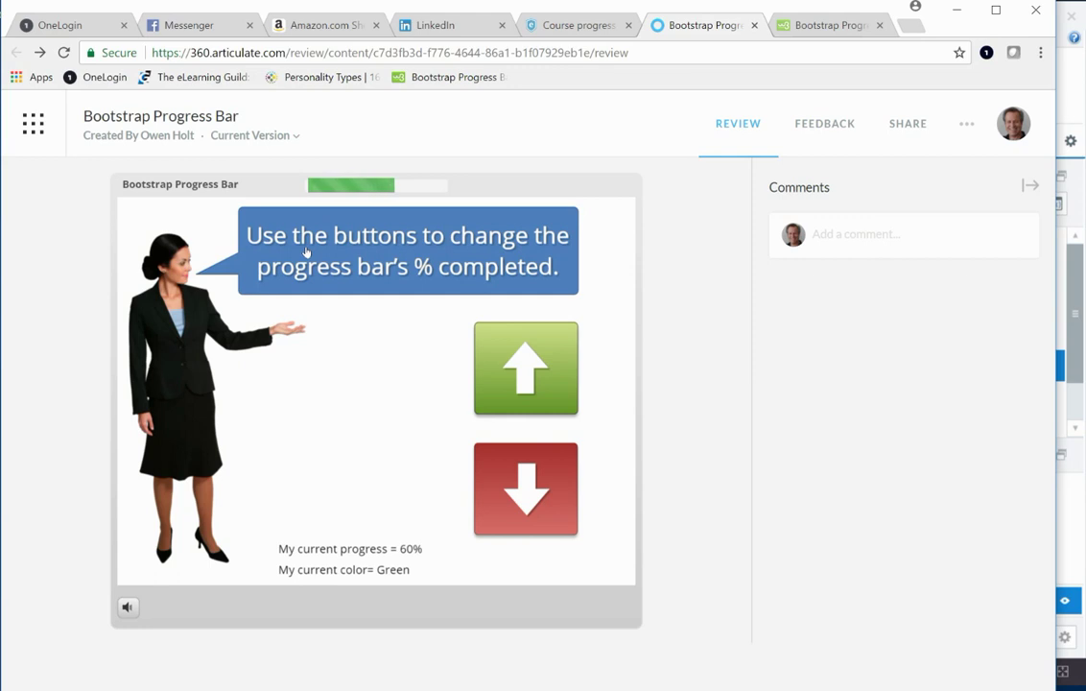
Step the bar up and down with the arrow keys, checking green/red switching, then drop it to 0%
key("Up")
key("Down")
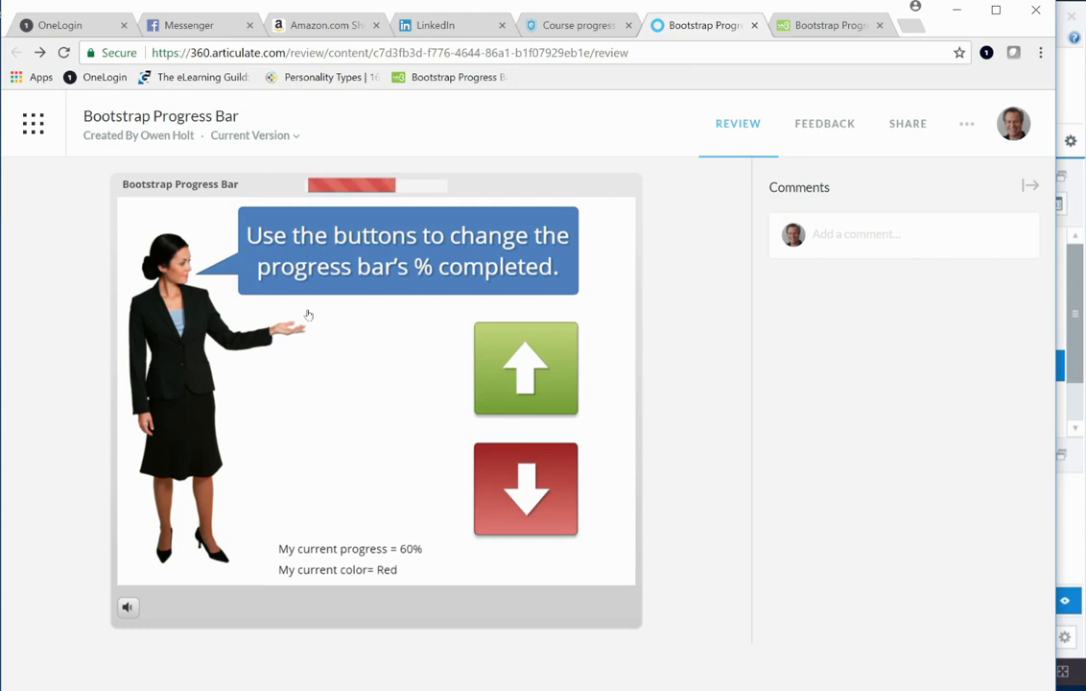
key("Down")
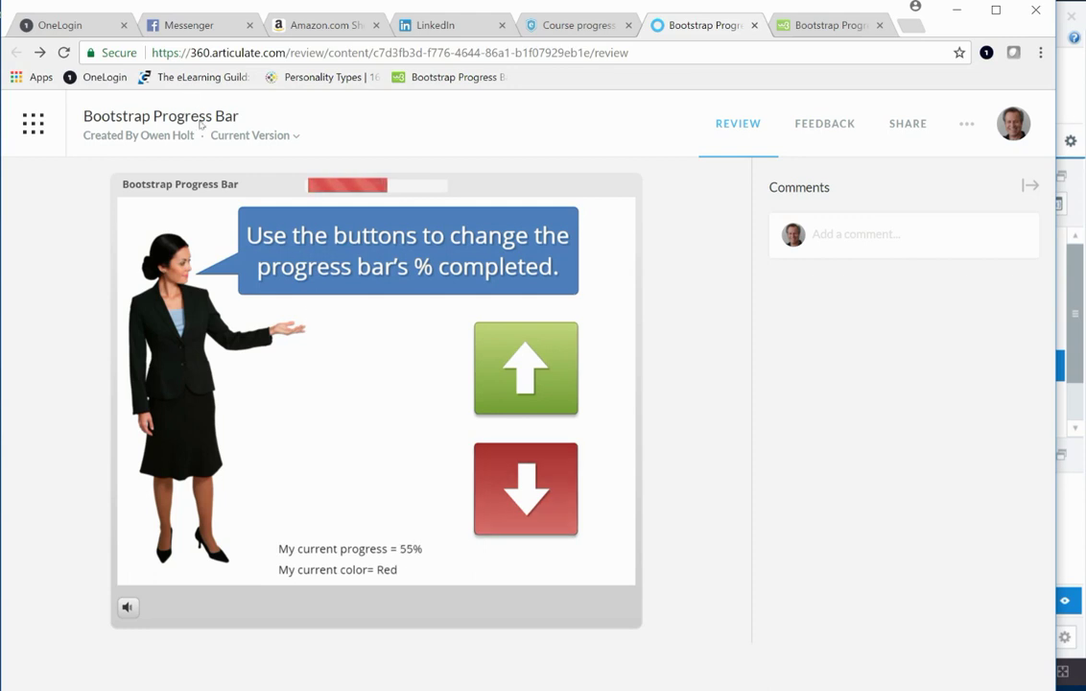
key("Down")
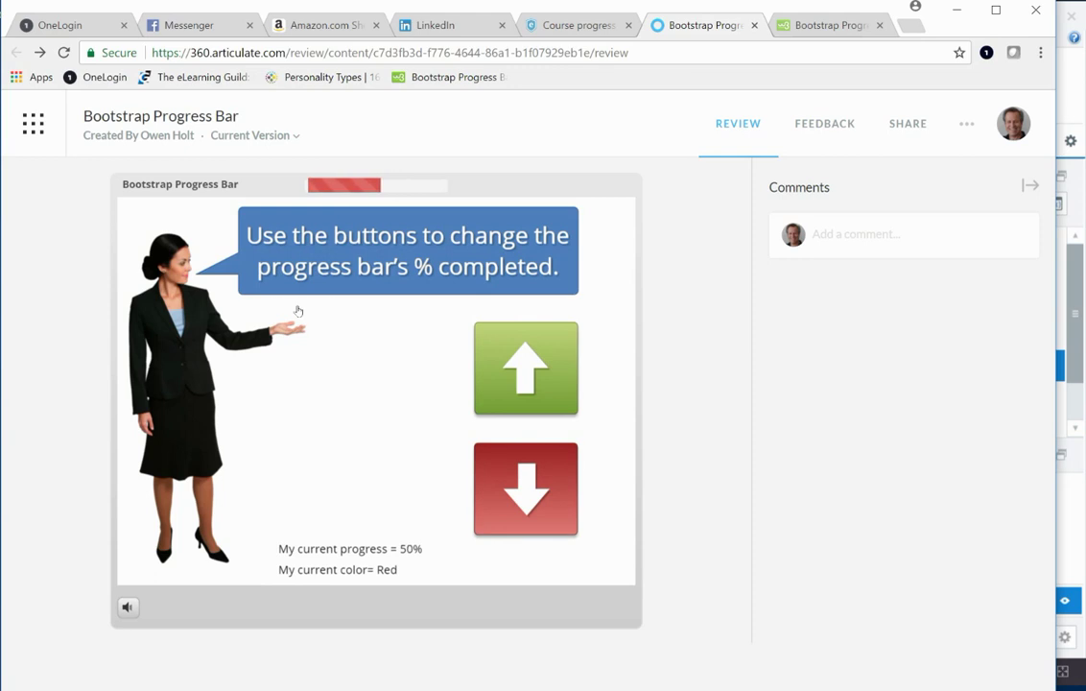
key("Up")
key("Down")
key("Up")
key("Up")
key("Up")
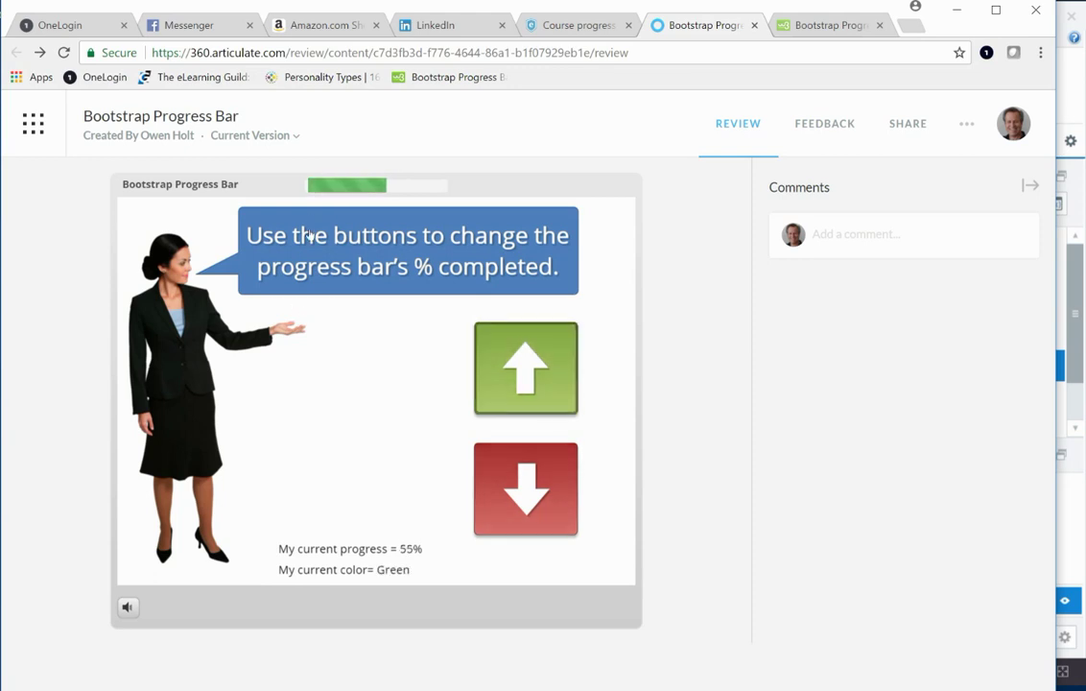
key("Down")
key("Down")
key("Down")
key("Down")
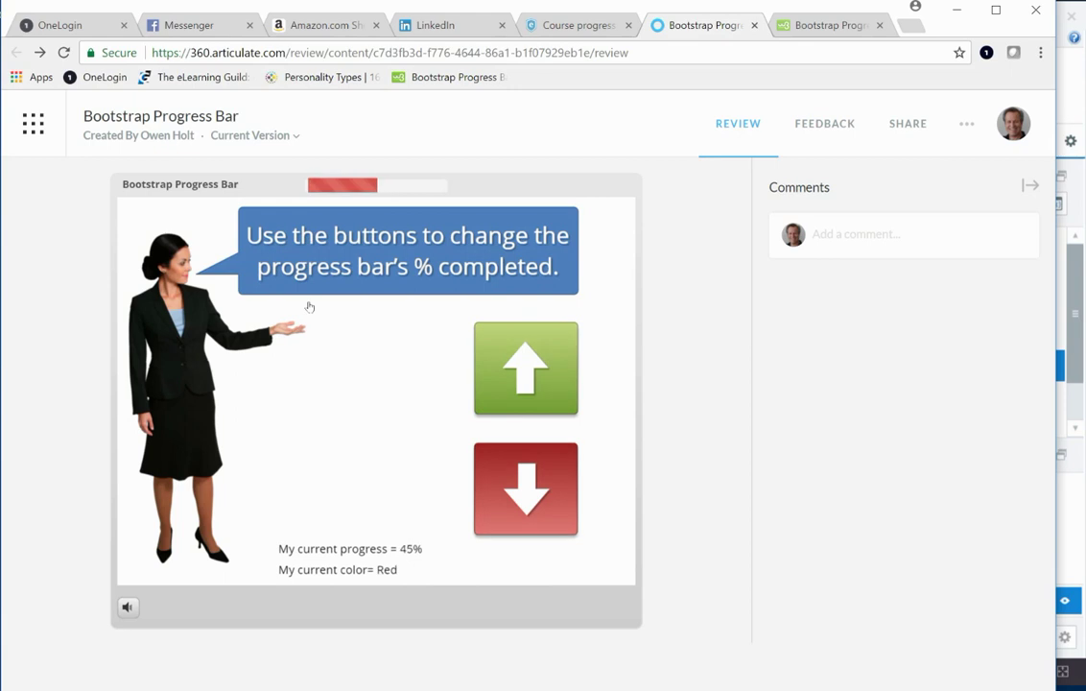
key("Down")
key("Down")
key("Down")
key("Down")
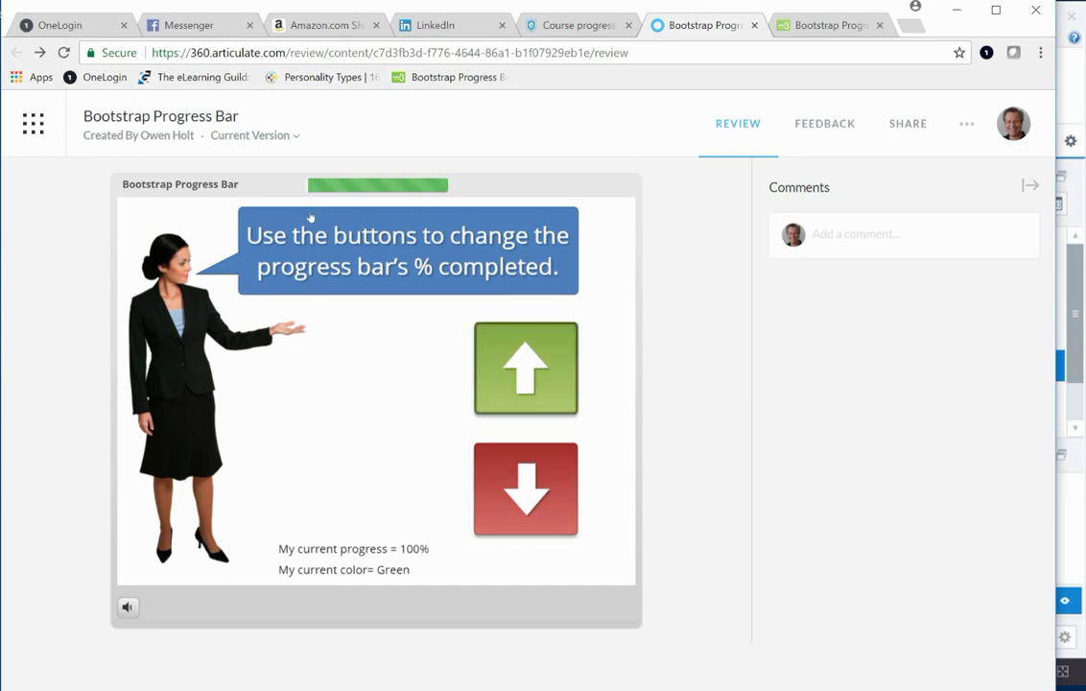
Use the slide's down arrow via keyboard to lower the progress from 100% through 80% and 70% to 60%
key("Tab")
key("Return")
key("Return")
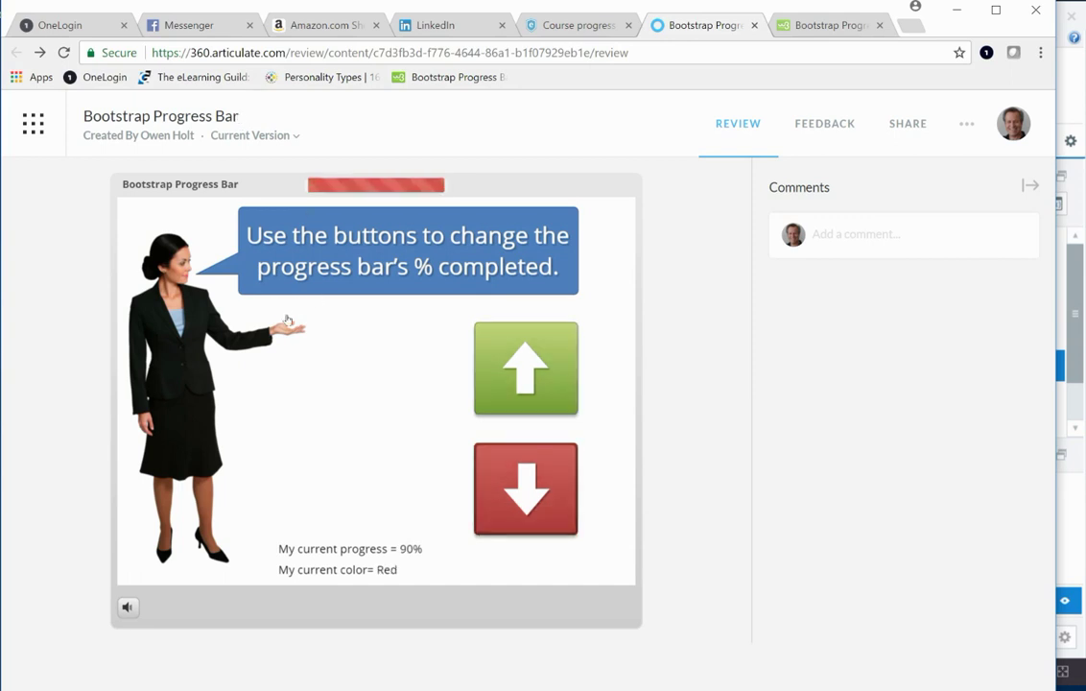
key("Return")
key("Return")
Alternate the up and down arrows, toggling the bar between red and green around 50–75%, then return to W3Schools
key("Return")
key("shift+Tab")
key("Return")
key("Return")
key("Return")
key("Tab")
key("Return")
key("Return")
key("shift+Tab")
key("Return")
key("Tab")
key("Return")
key("shift+Tab")
key("Return")
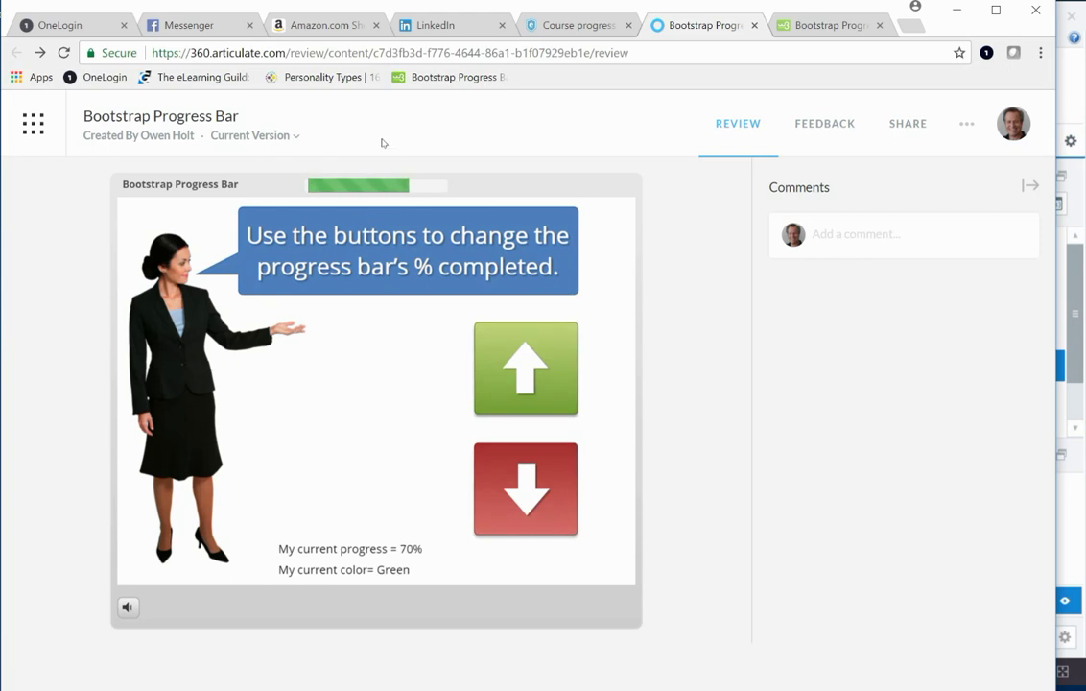
key("ctrl+Tab")
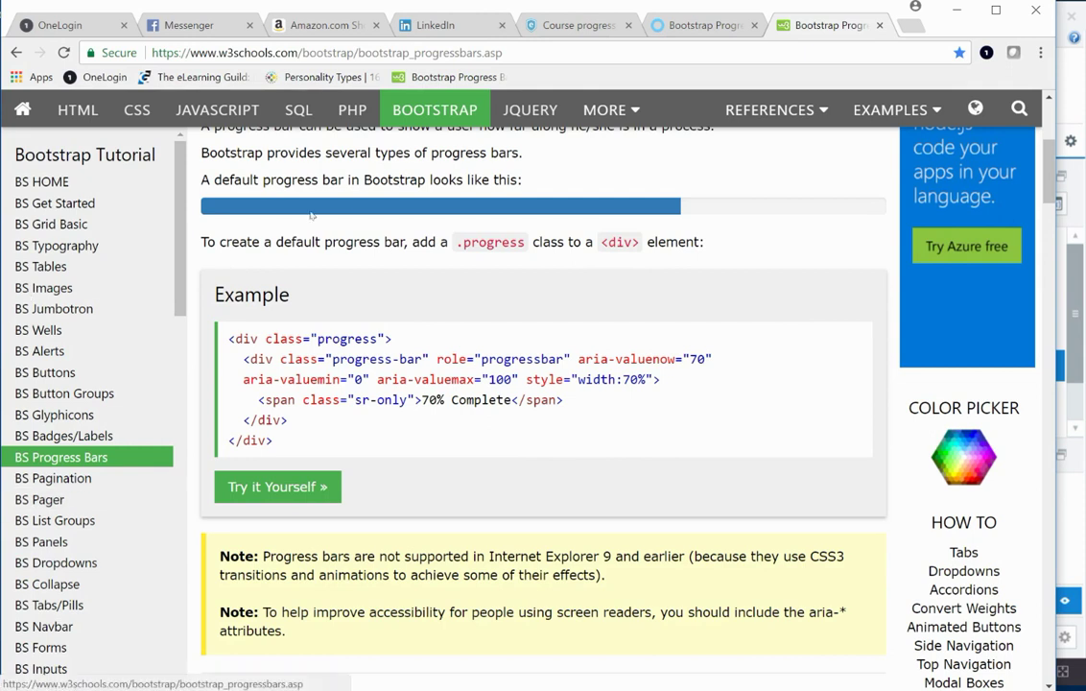
Scroll to the Colored Progress Bars section with success, info, warning and danger bars at 40–70%
scroll(368, 204, "up", 3)
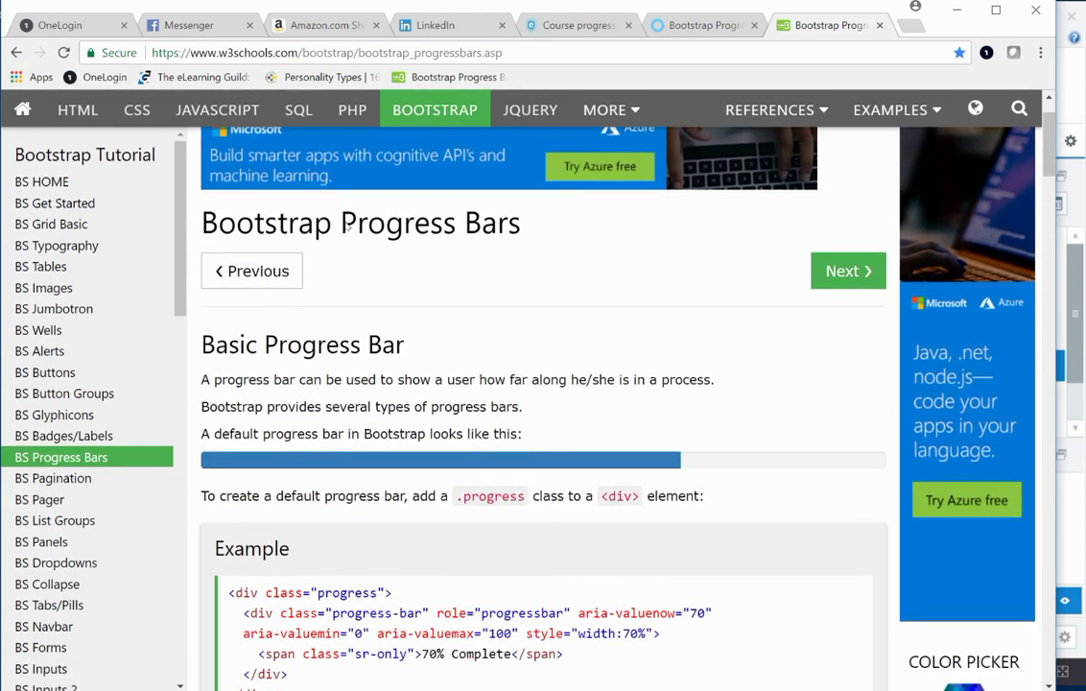
scroll(267, 237, "down", 1)
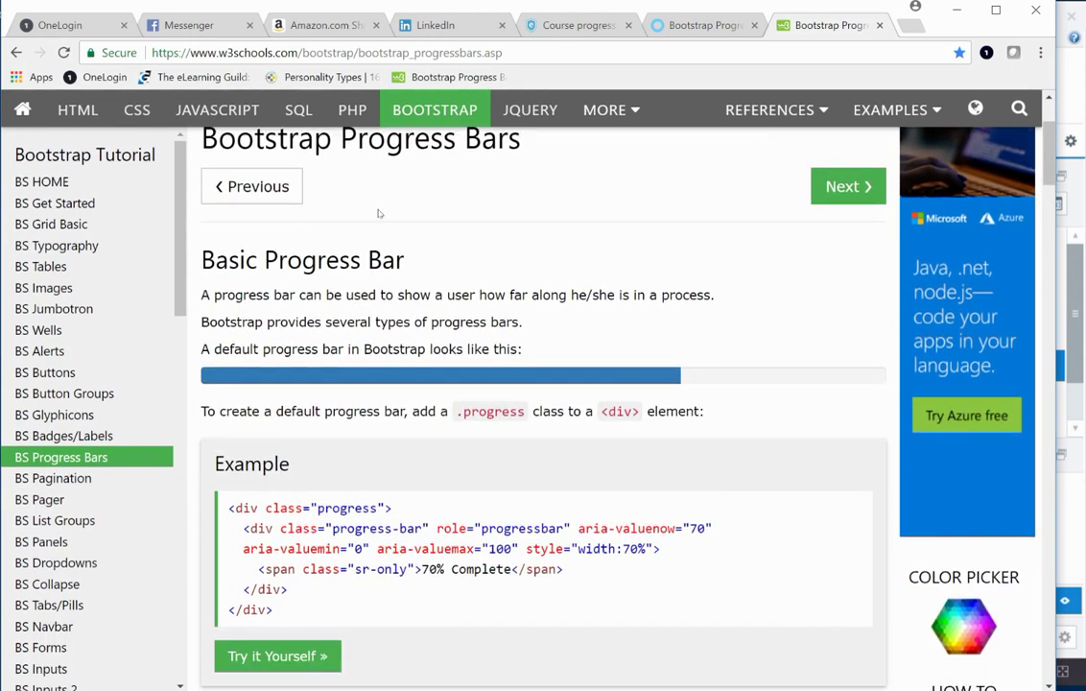
scroll(383, 223, "down", 8)
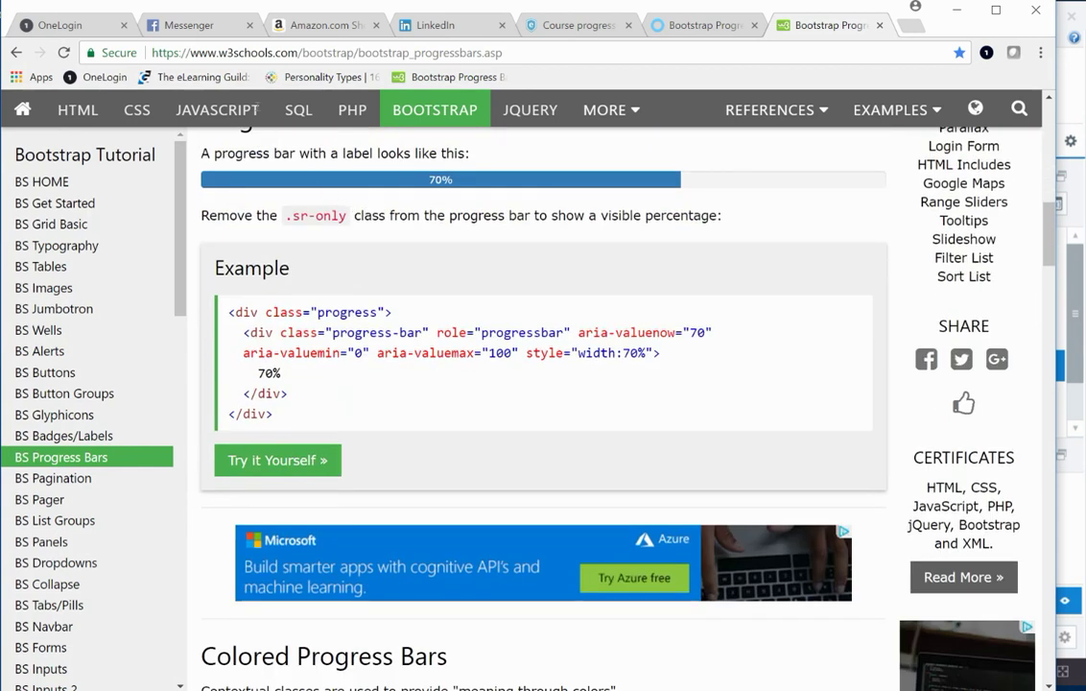
scroll(274, 133, "down", 4)
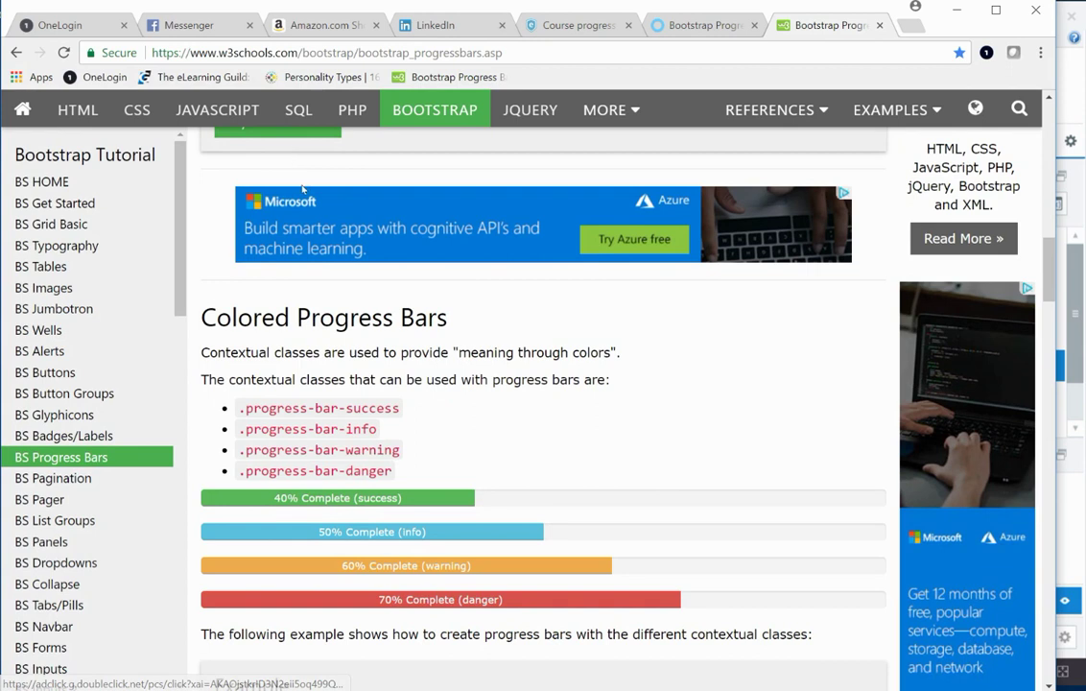
scroll(307, 197, "down", 2)
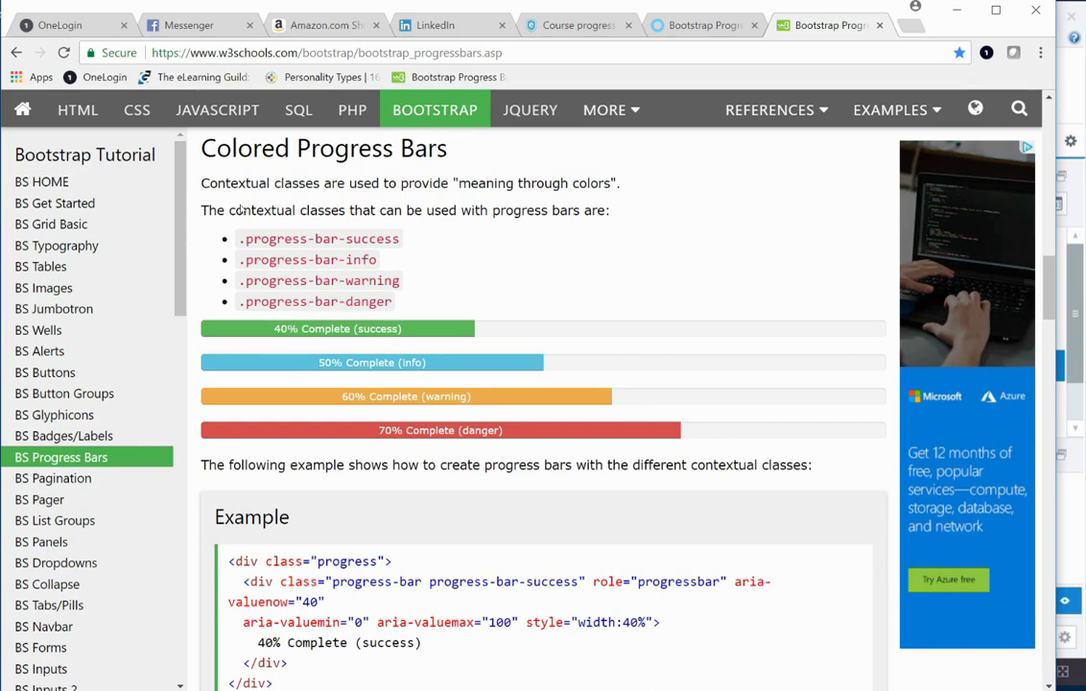
Scroll back and forth comparing the coloured and striped bar examples, stopping at the Animated Progress Bar section
scroll(307, 277, "down", 3)
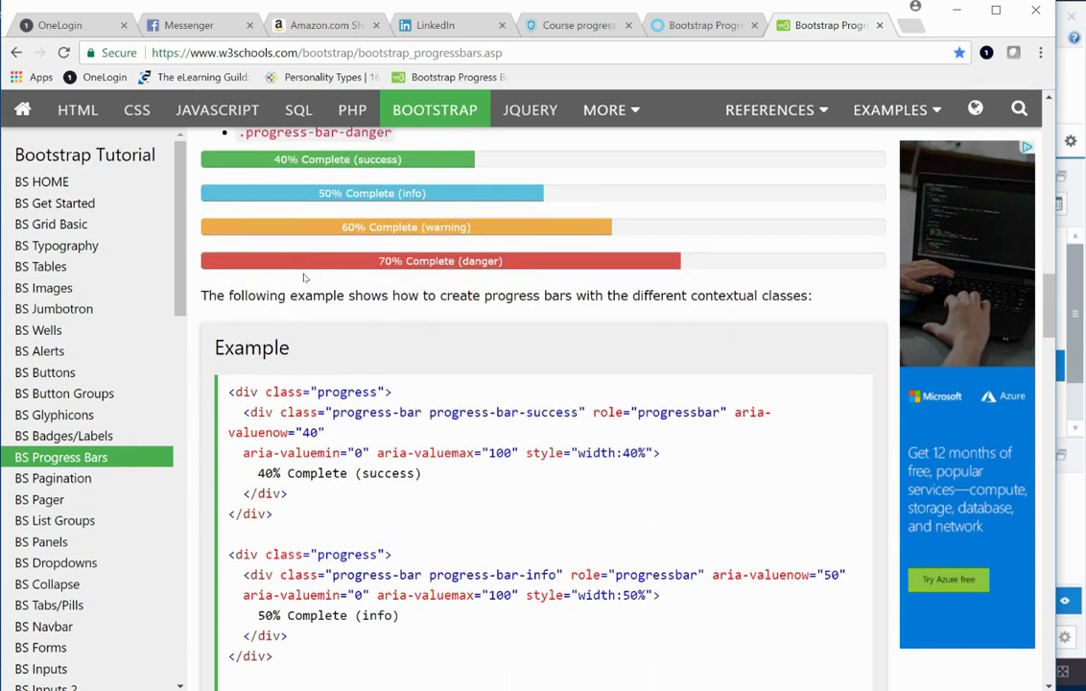
scroll(288, 235, "down", 4)
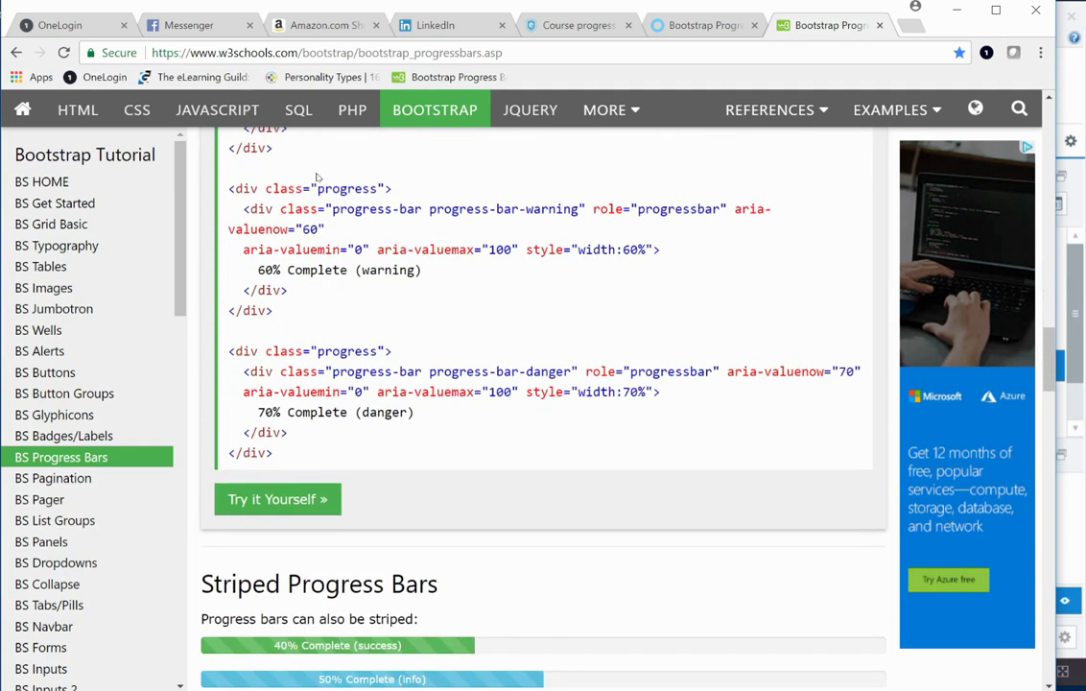
scroll(288, 129, "up", 3)
scroll(254, 141, "up", 1)
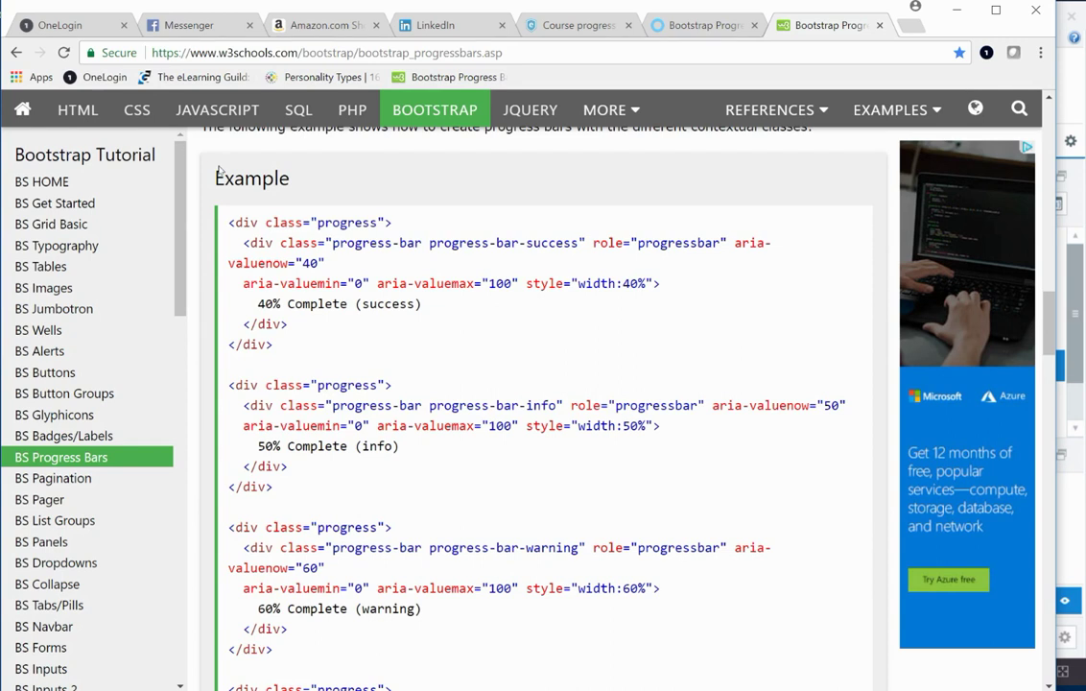
scroll(252, 178, "down", 6)
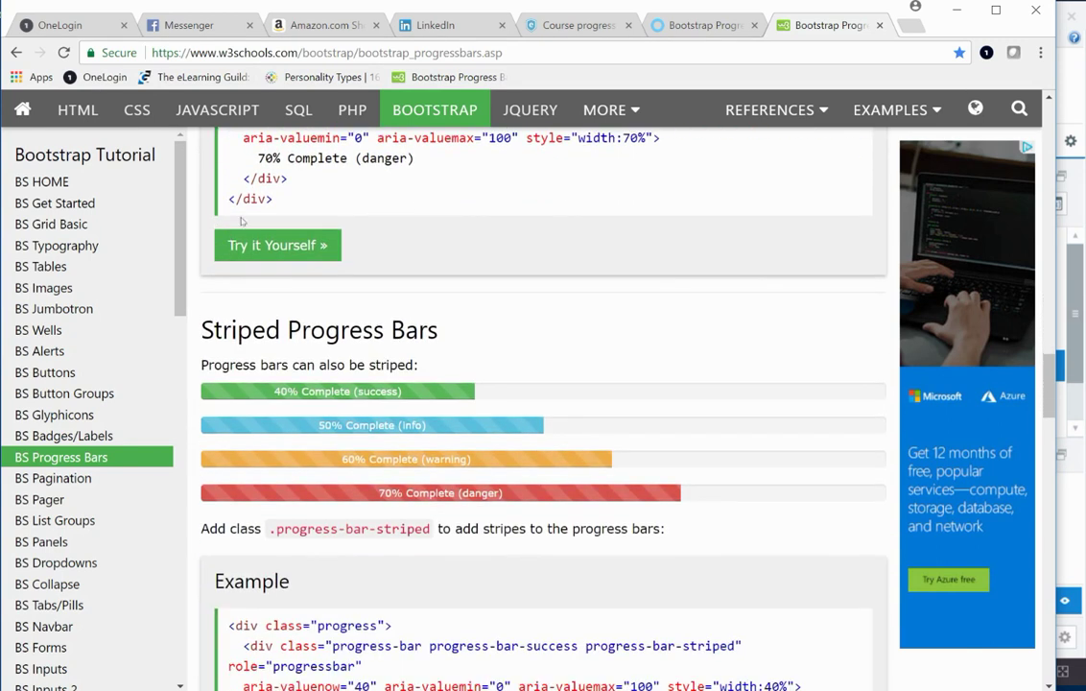
scroll(230, 192, "down", 7)
scroll(257, 192, "down", 4)
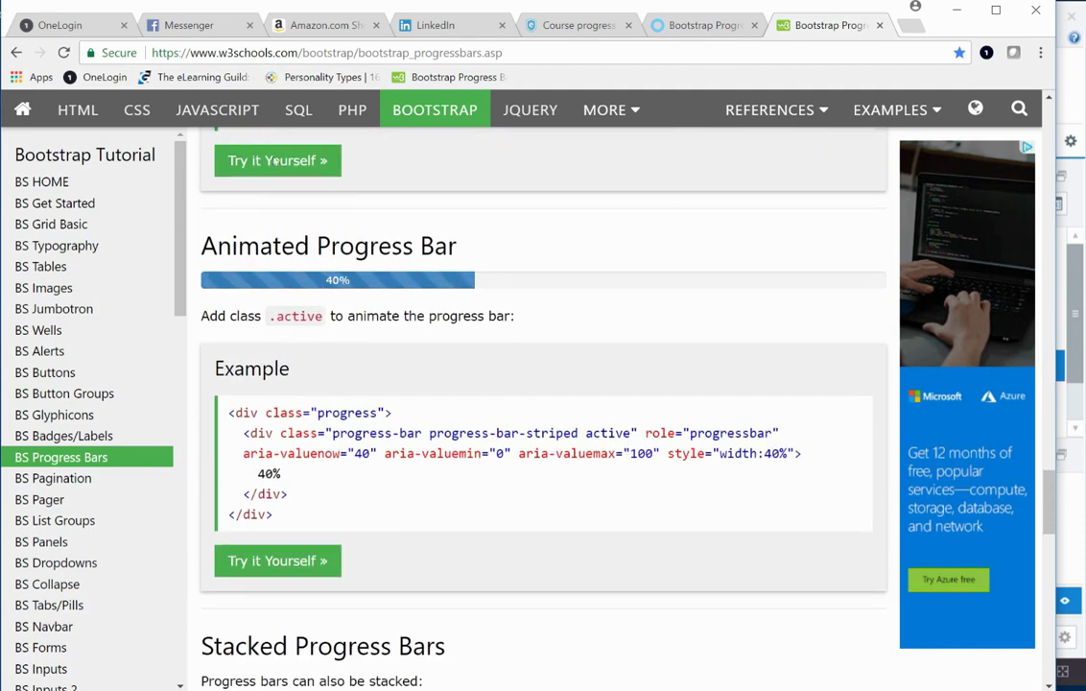
scroll(239, 175, "down", 3)
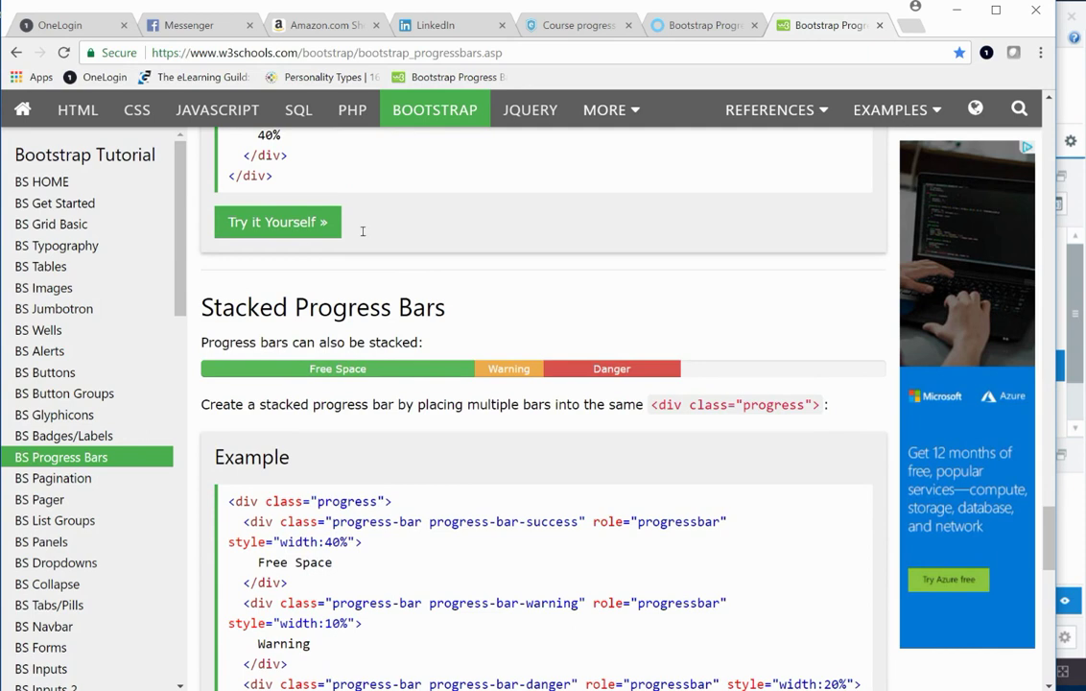
scroll(295, 226, "up", 3)
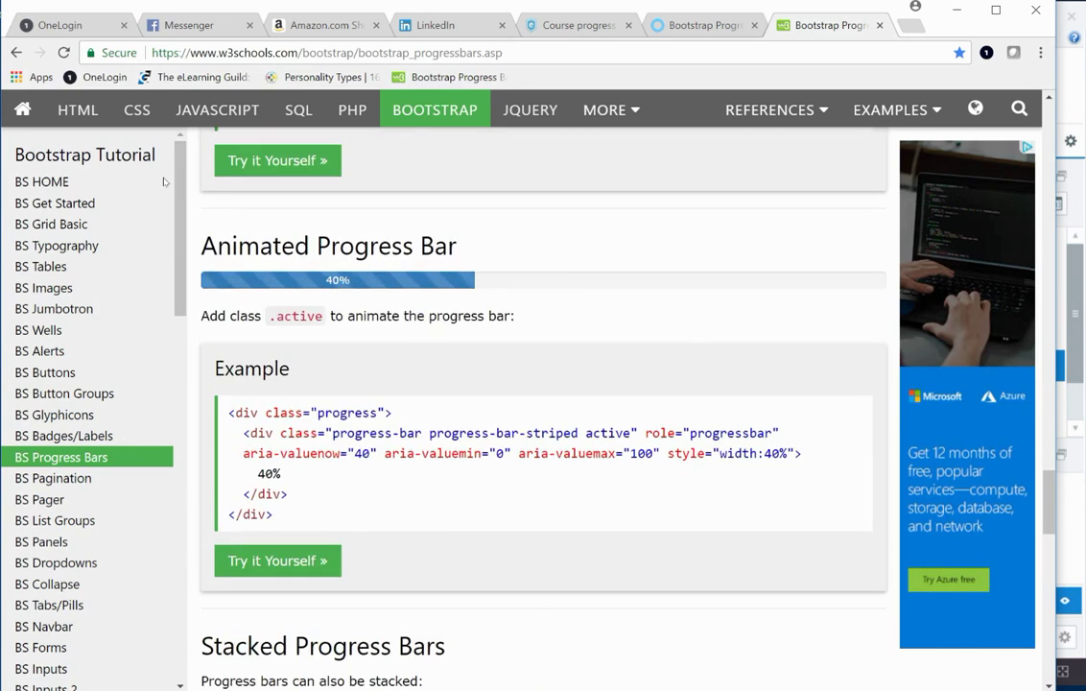
scroll(213, 169, "up", 5)
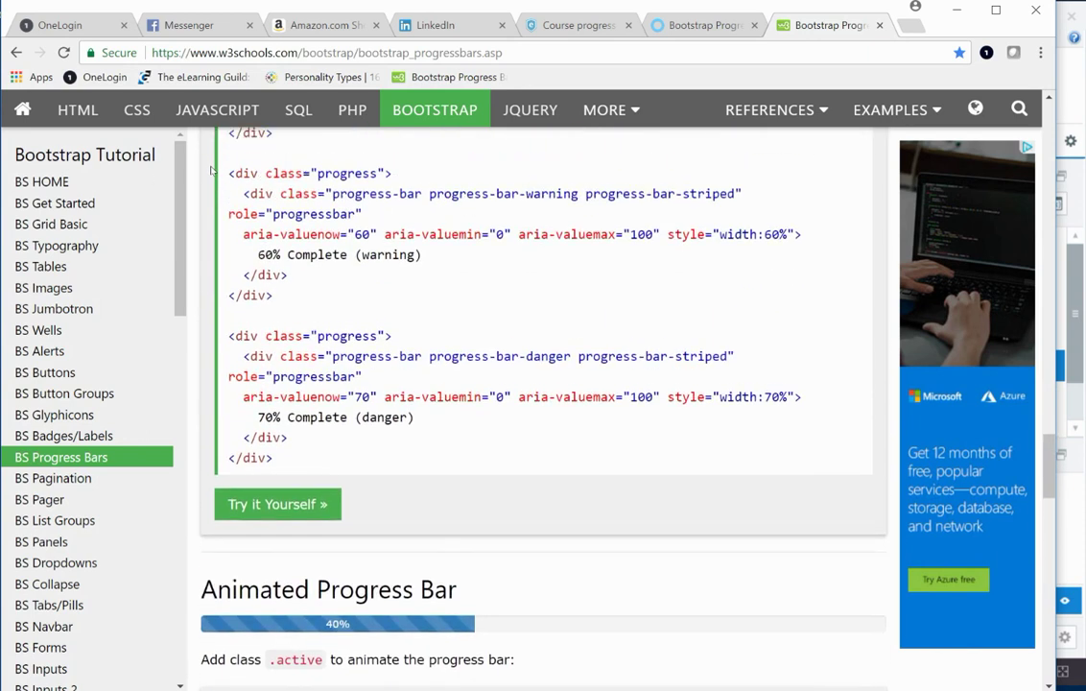
scroll(211, 169, "up", 4)
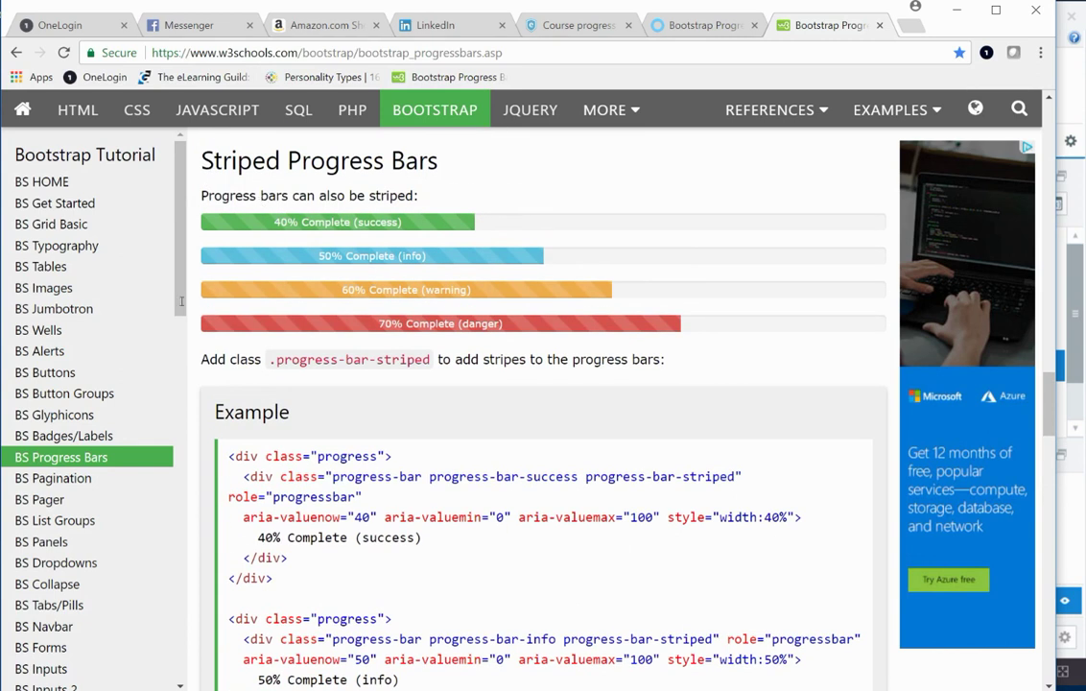
scroll(169, 264, "down", 4)
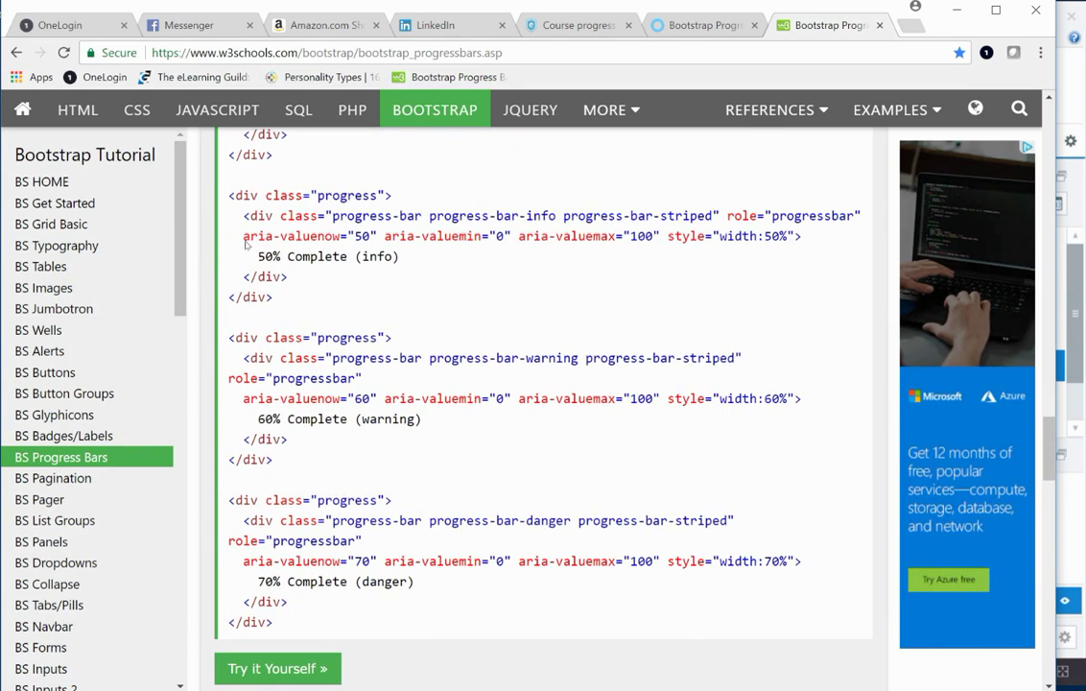
scroll(244, 197, "up", 3)
scroll(271, 228, "up", 2)
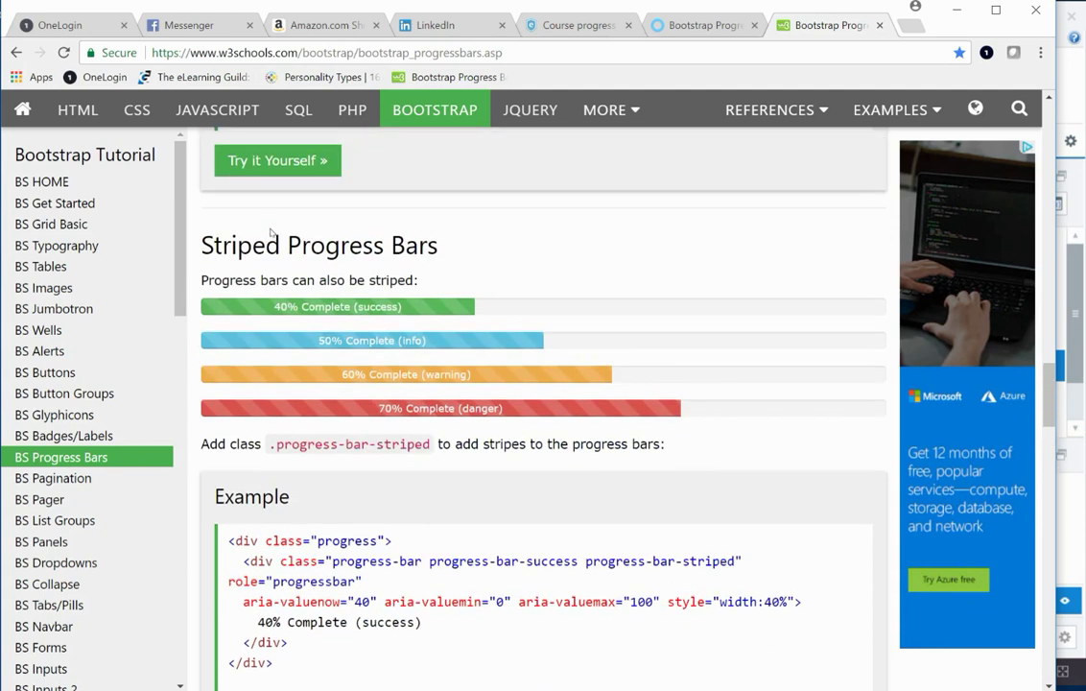
scroll(271, 227, "down", 9)
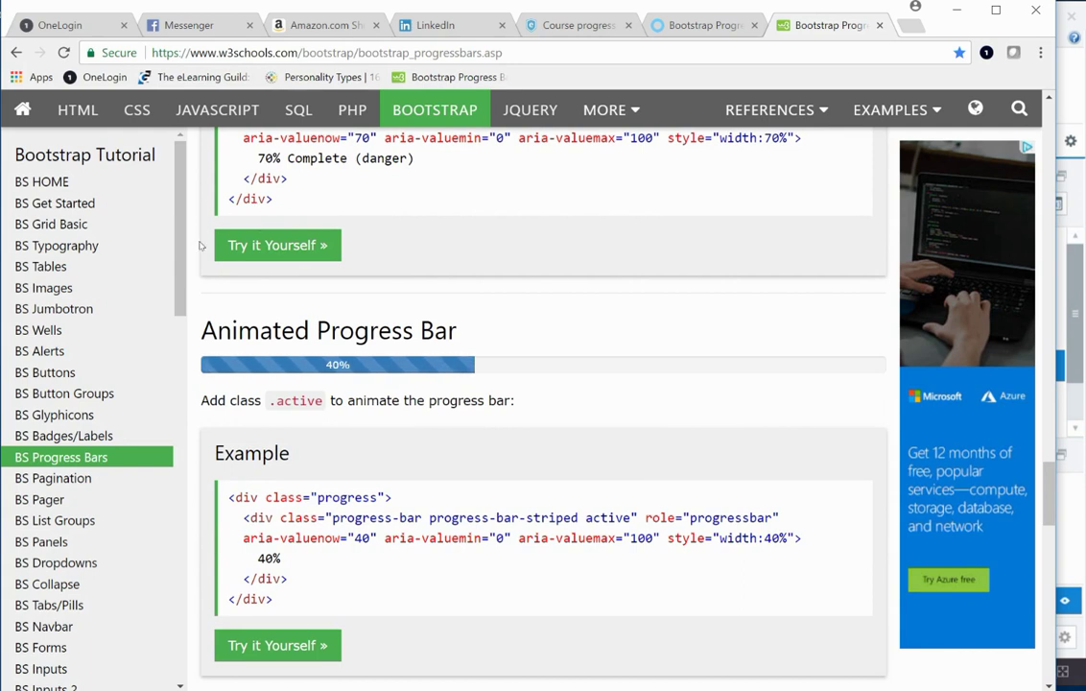
scroll(192, 251, "down", 2)
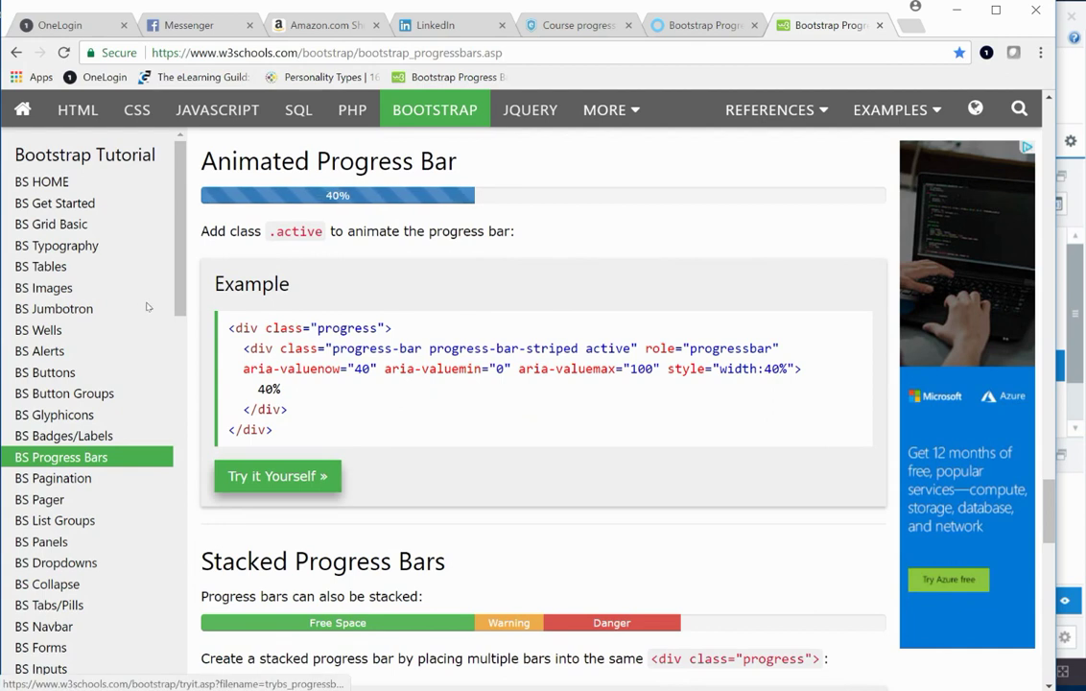
Open the animated bar's Try it Yourself example, select its stylesheet and script links, close it, and return to Storyline
left_click(277, 476)
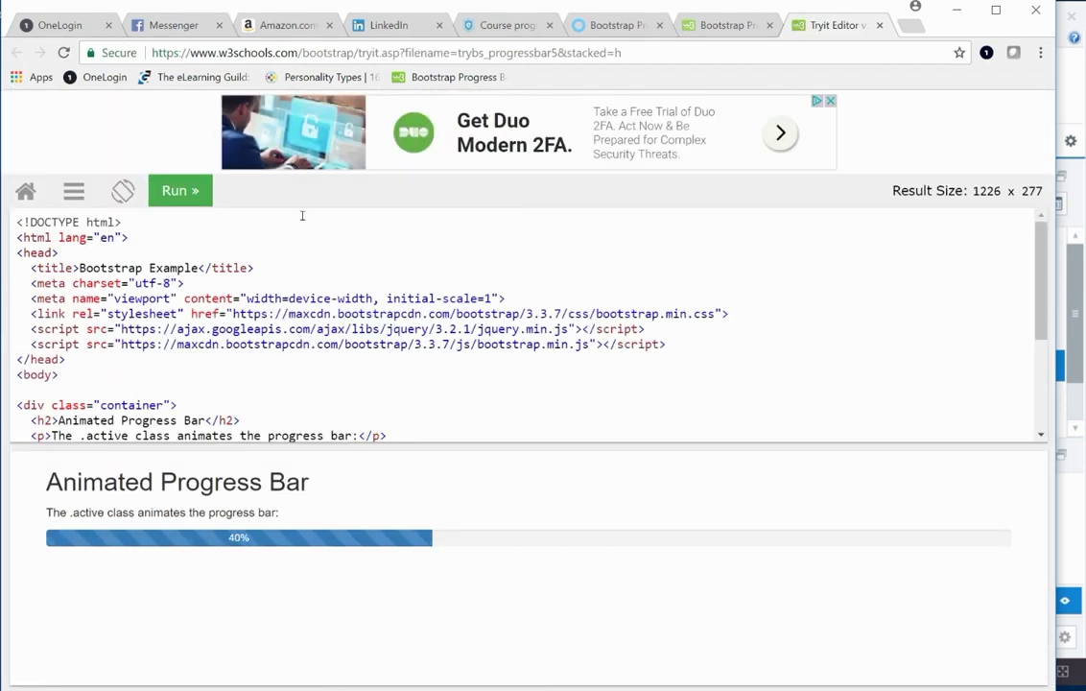
left_click_drag(409, 218, 9, 188)
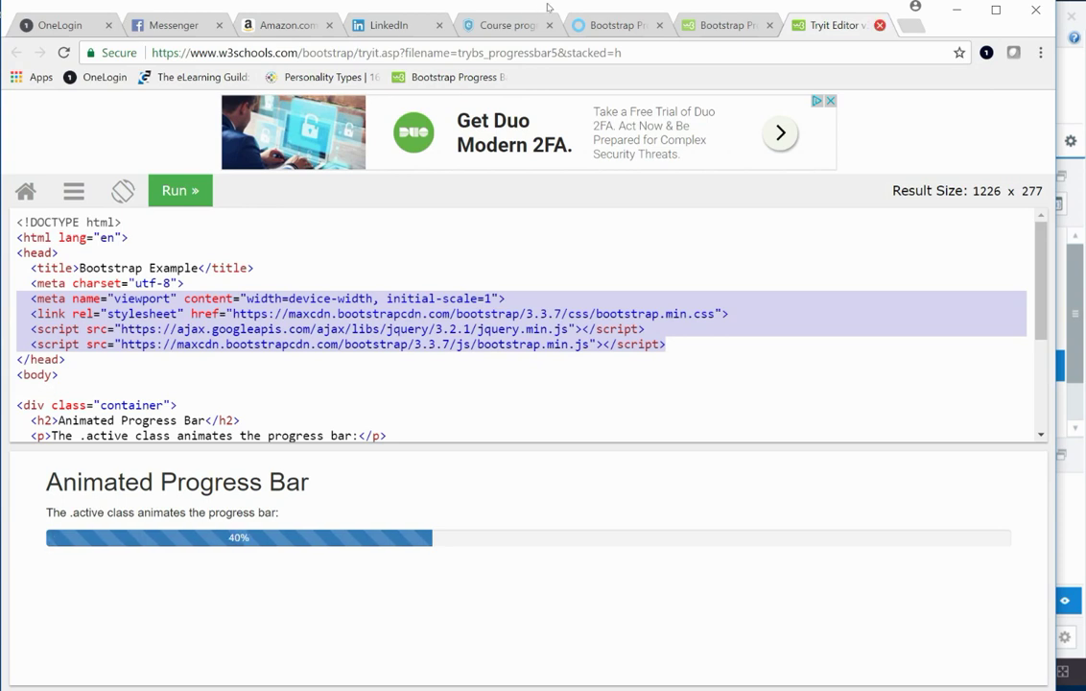
left_click(879, 25)
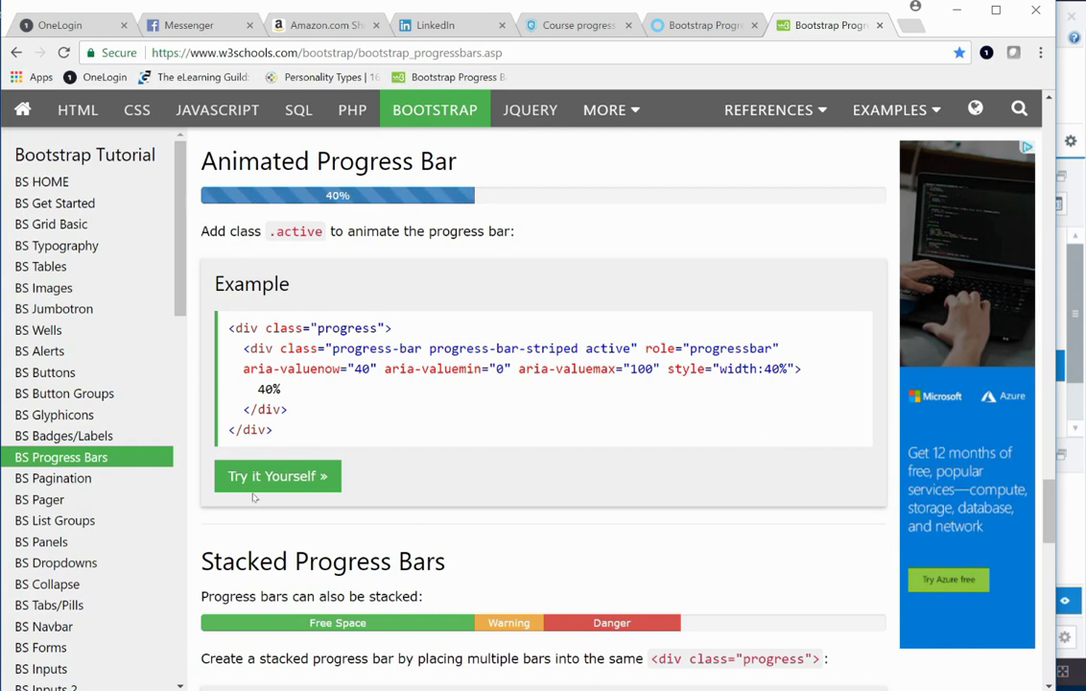
key("alt+Tab")
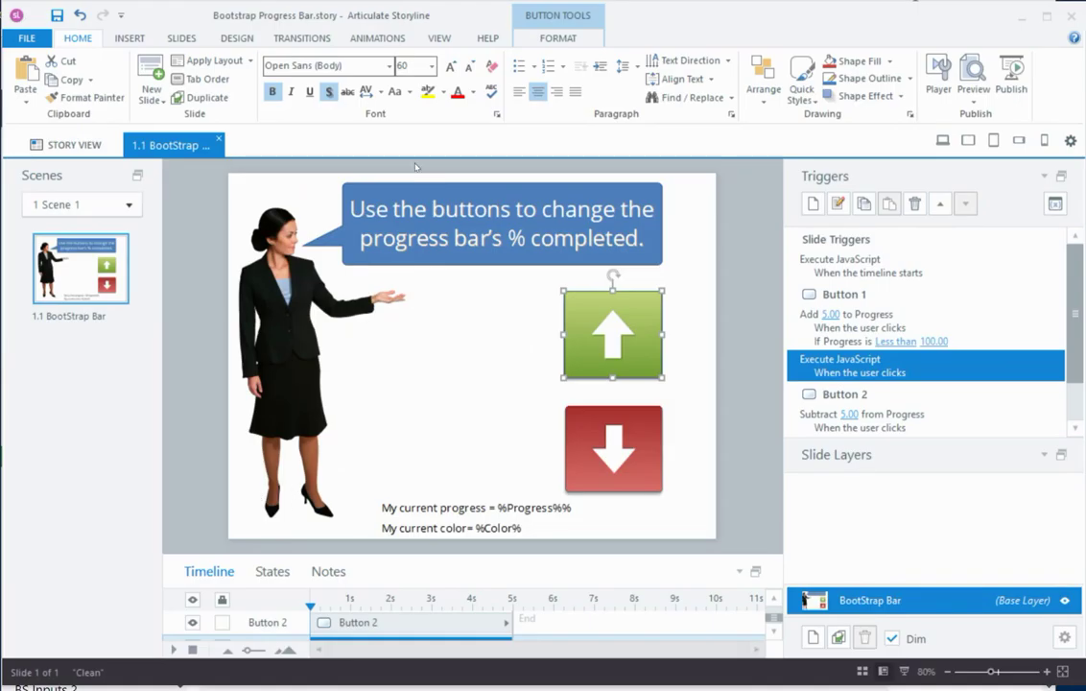